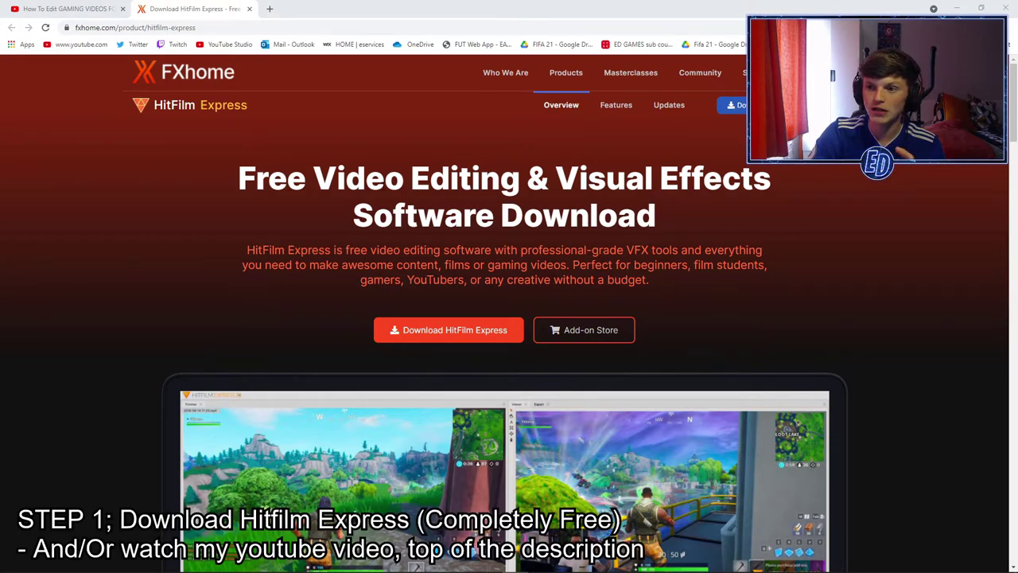
pyautogui.click(32, 8)
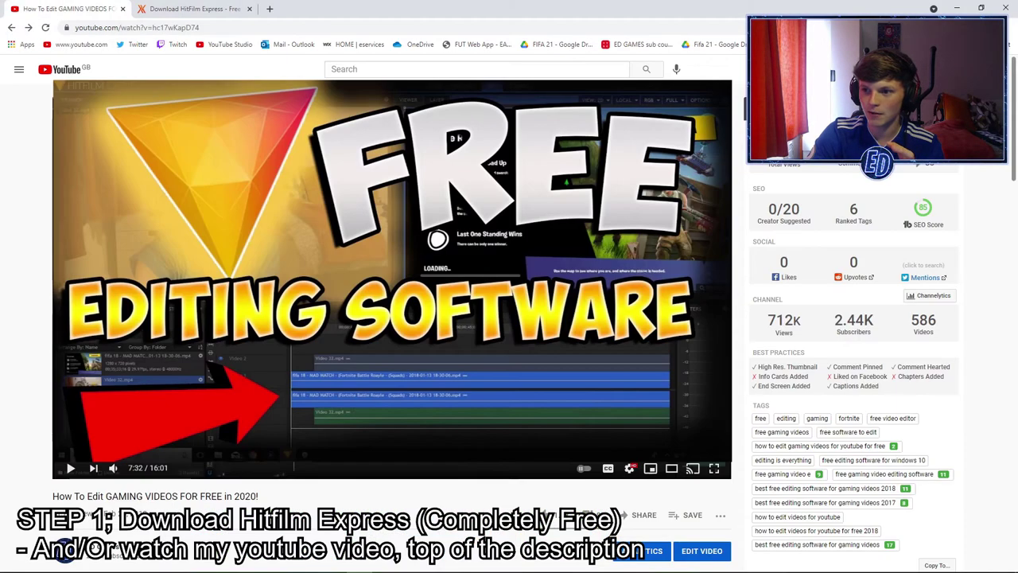
pyautogui.moveTo(114, 554); pyautogui.dragTo(55, 513)
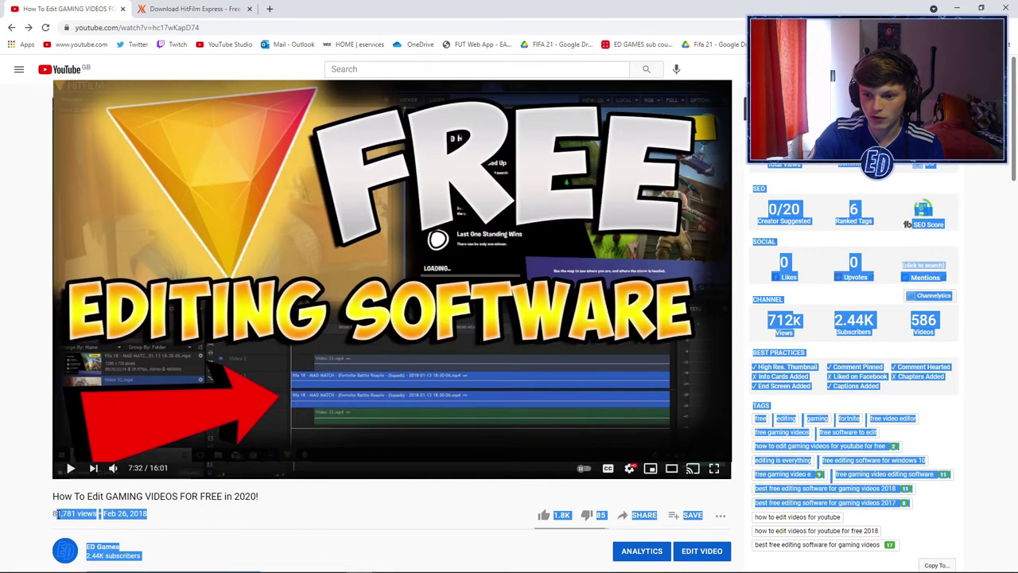
pyautogui.click(47, 518)
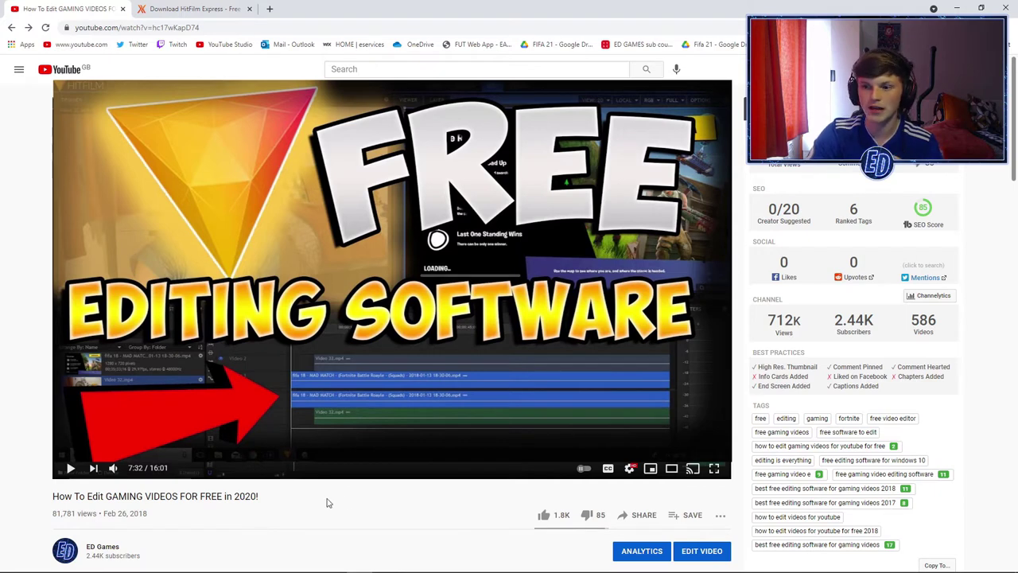
pyautogui.click(182, 9)
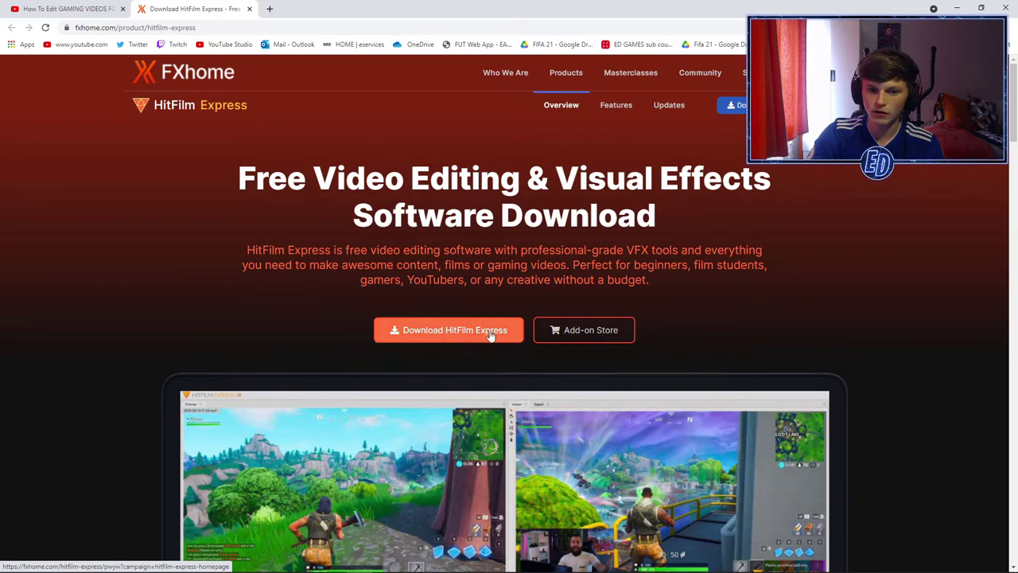
# Scroll through the FXhome download page, then switch to the YouTube tutorial
pyautogui.scroll(-3, 477, 327)
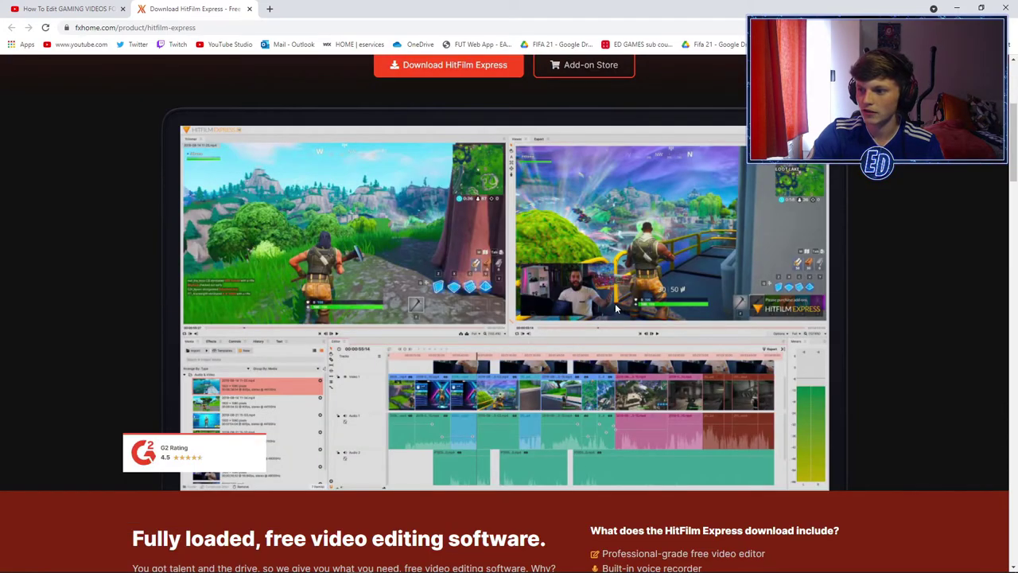
pyautogui.scroll(-3, 562, 318)
pyautogui.scroll(4, 162, 72)
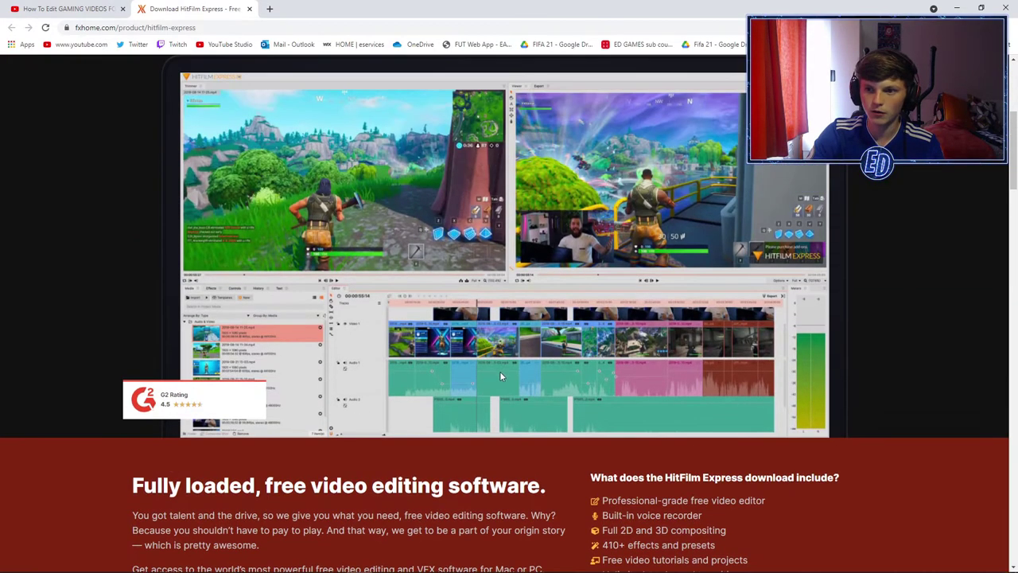
pyautogui.click(68, 9)
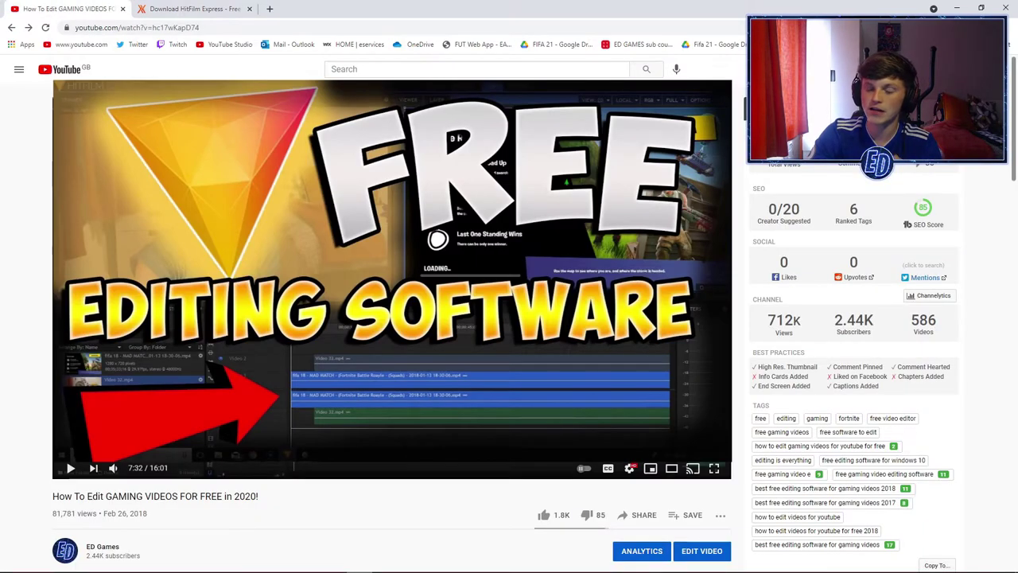
# Revisit the HitFilm Express download page and its web address, then return to the YouTube tutorial
pyautogui.scroll(-2, 510, 318)
pyautogui.scroll(2, 100, 522)
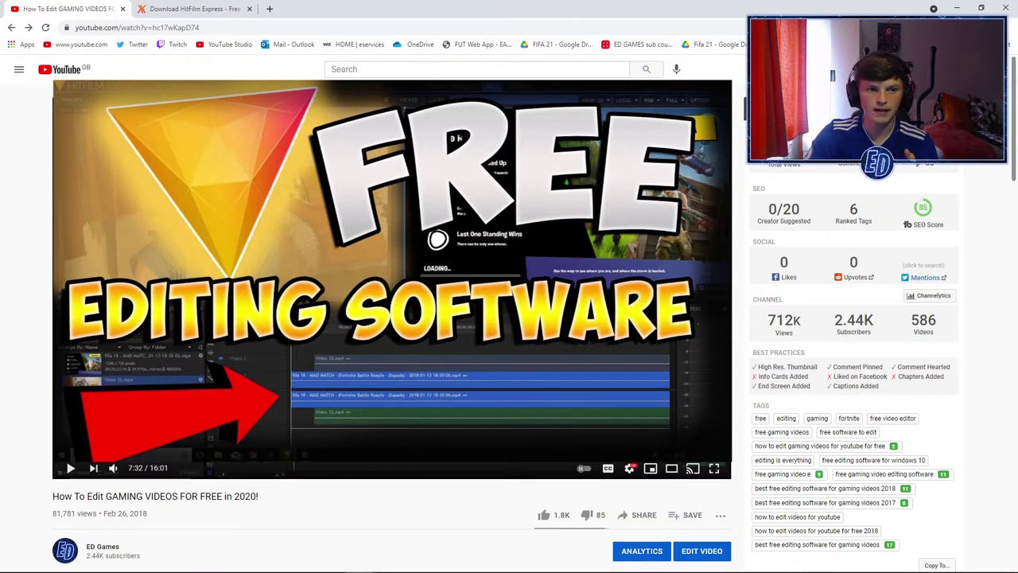
pyautogui.click(226, 9)
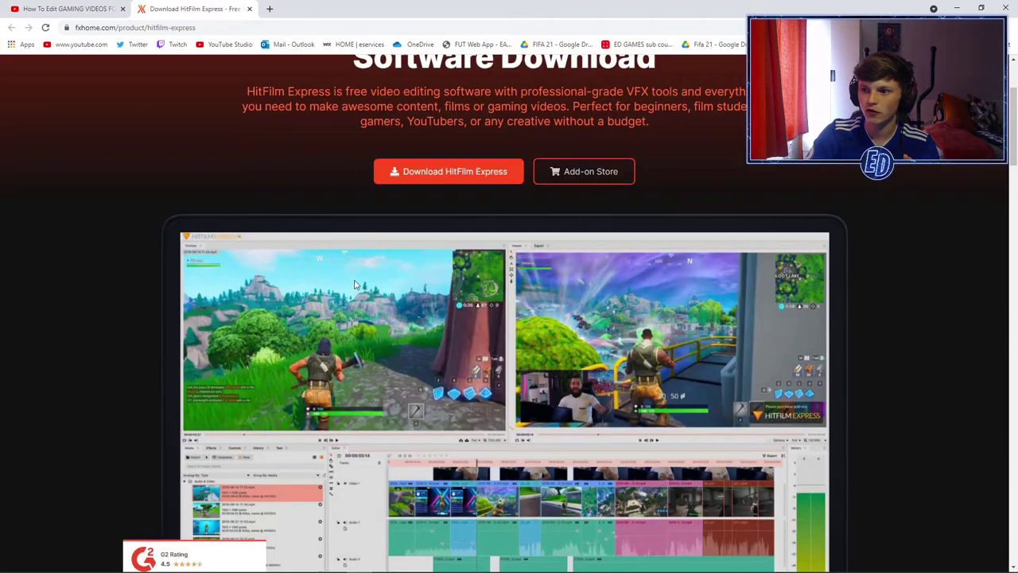
pyautogui.scroll(2, 372, 333)
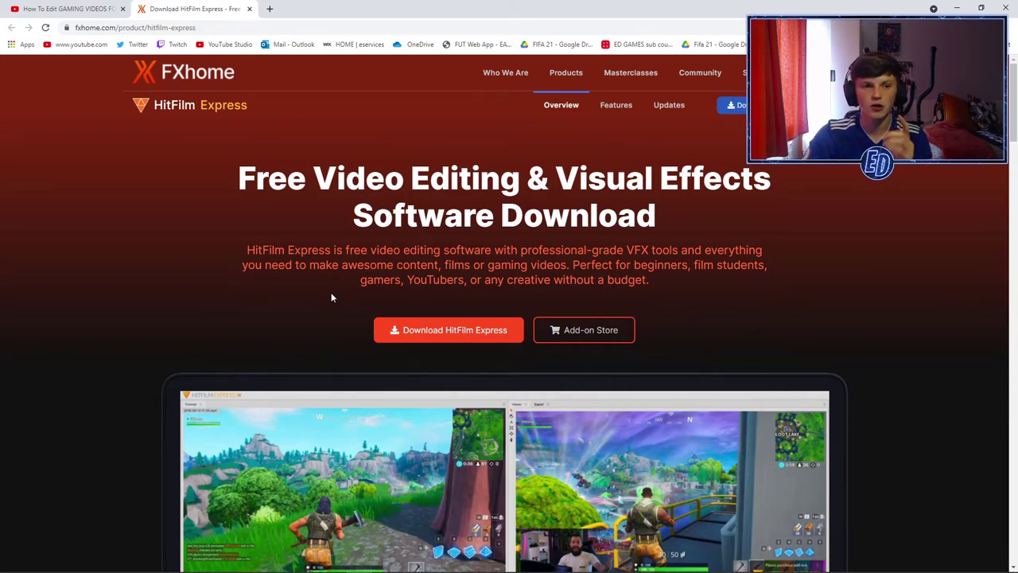
pyautogui.click(199, 28)
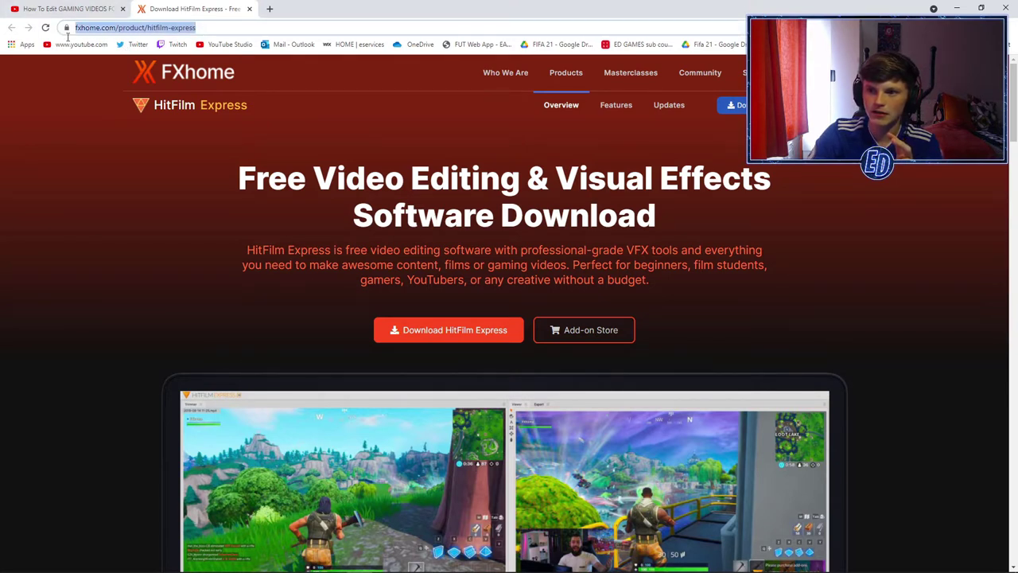
pyautogui.click(100, 119)
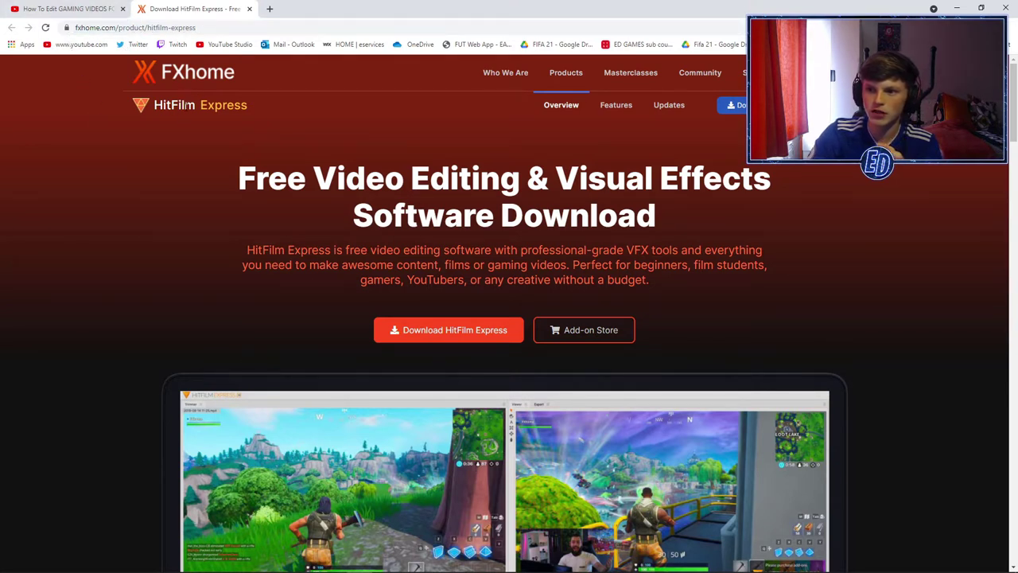
pyautogui.click(70, 9)
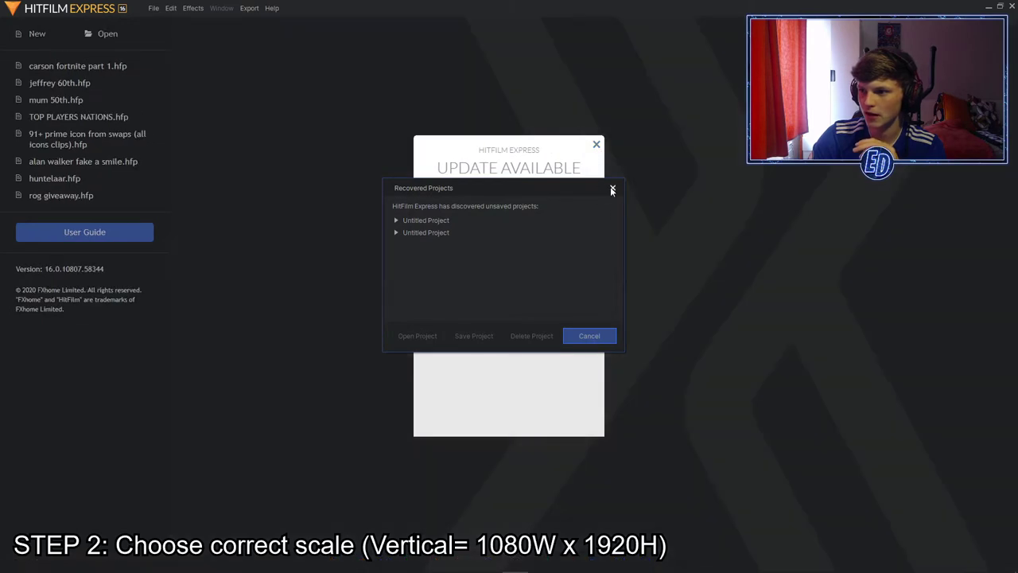
# Cancel the Recovered Projects dialog and close the Update Available popup
pyautogui.click(612, 190)
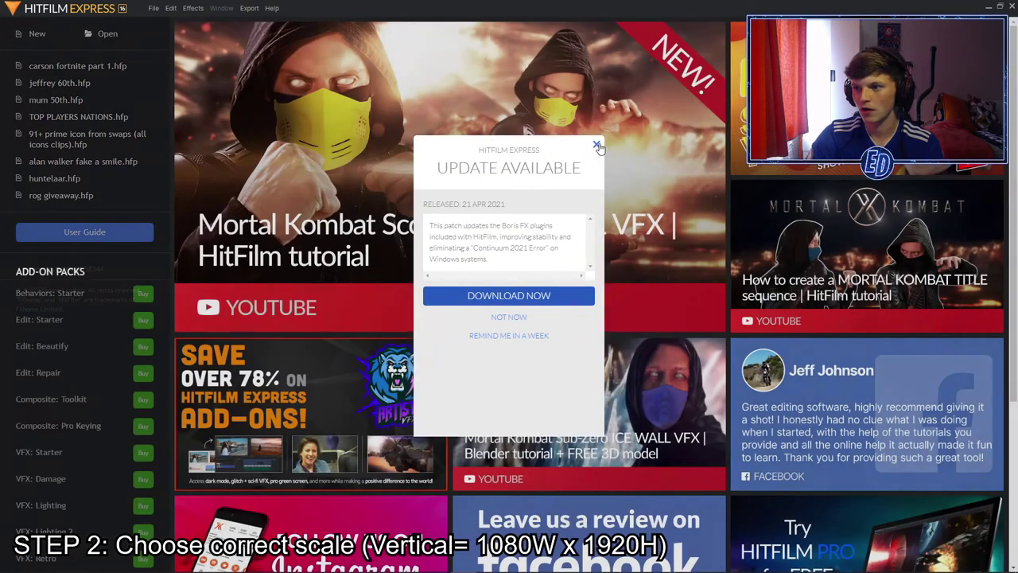
pyautogui.click(597, 144)
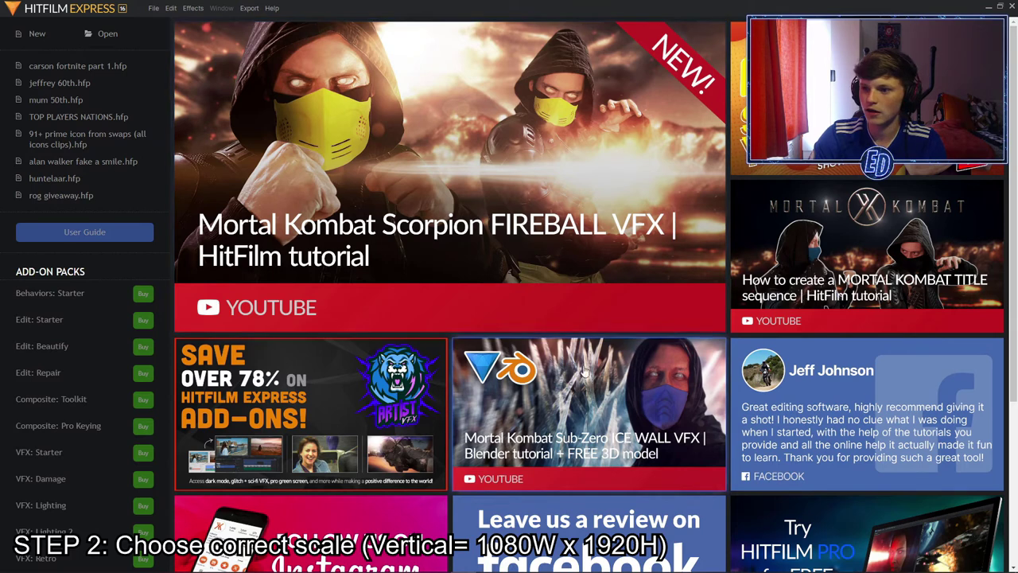
# Create a new project using the 'tik tok 1080 ×1920' template (1080×1920, 30 fps)
pyautogui.click(155, 11)
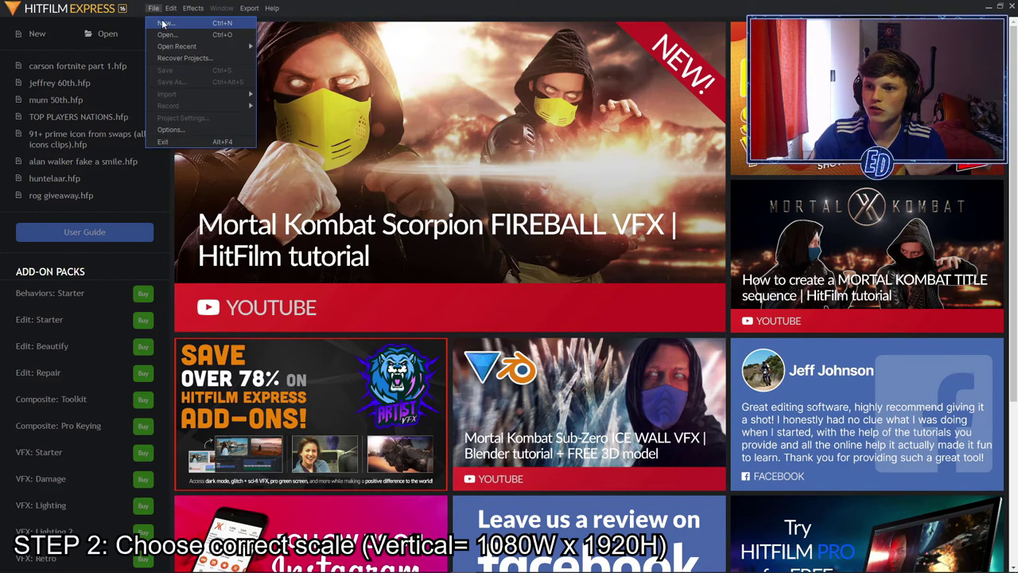
pyautogui.click(166, 23)
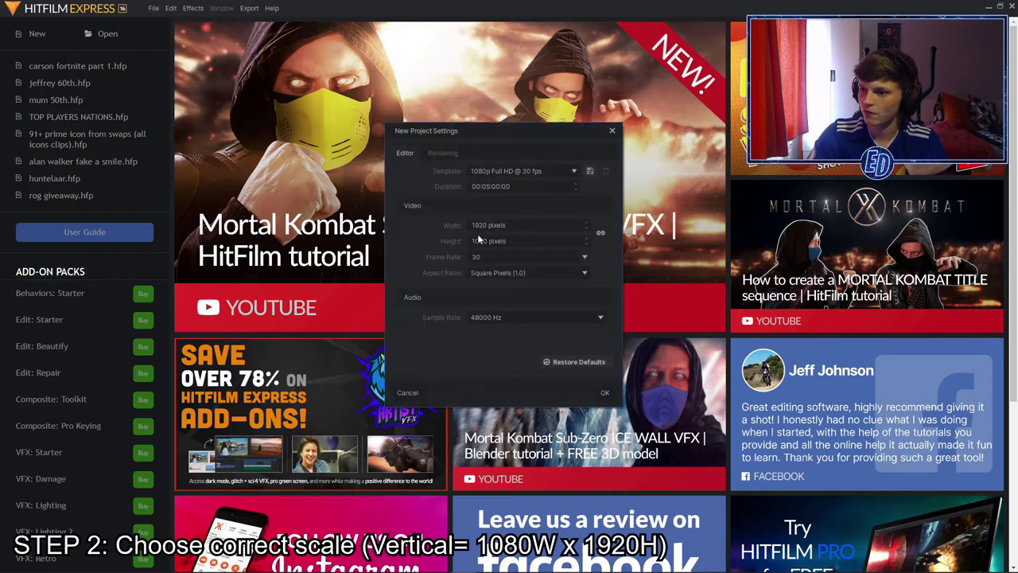
pyautogui.click(493, 172)
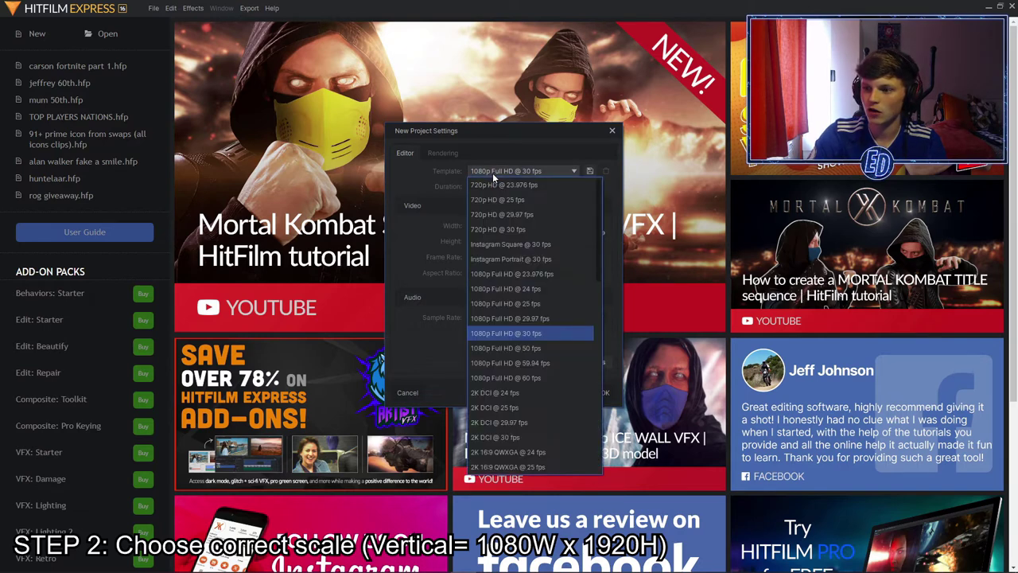
pyautogui.scroll(-7, 499, 374)
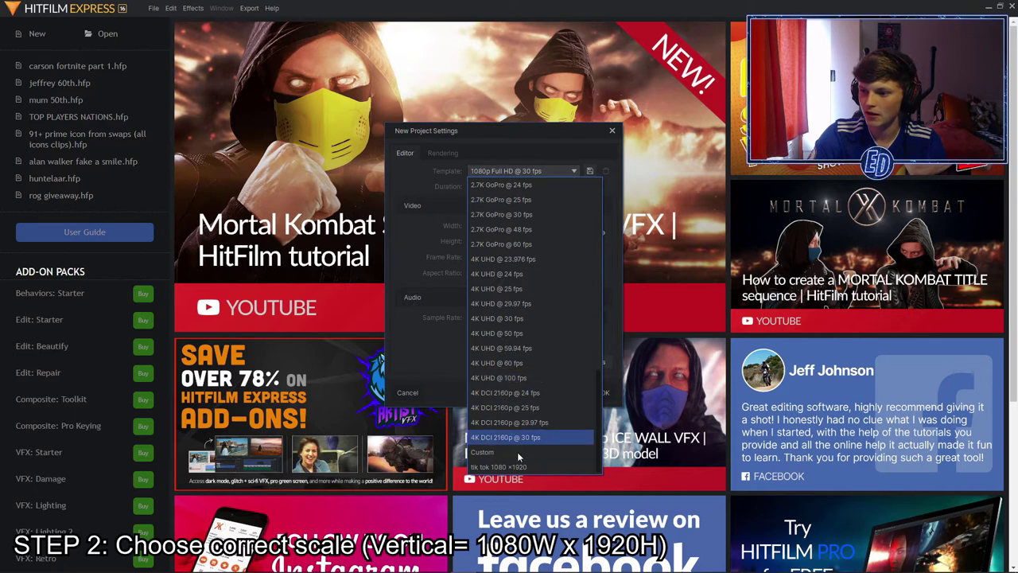
pyautogui.click(527, 469)
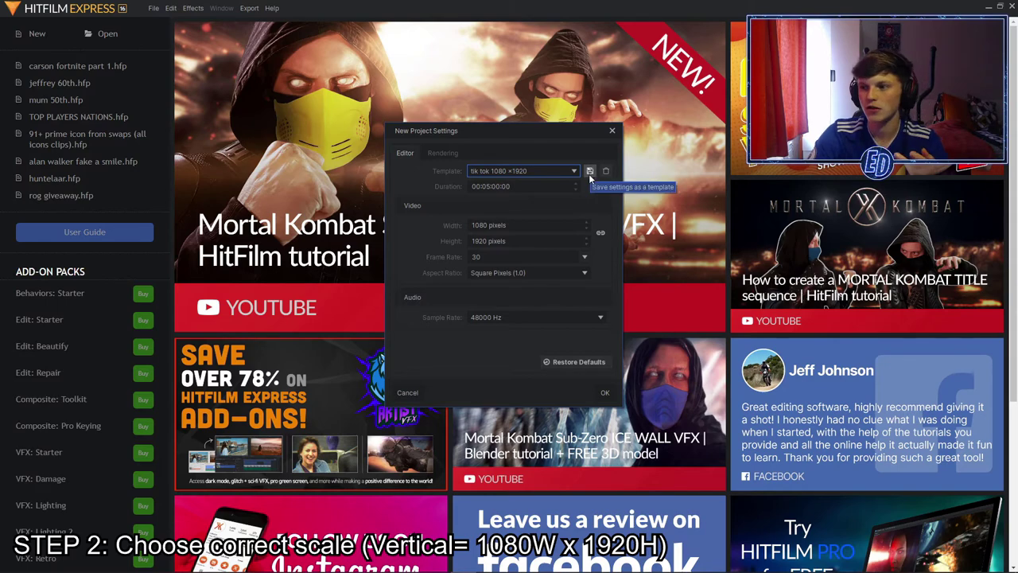
pyautogui.click(604, 393)
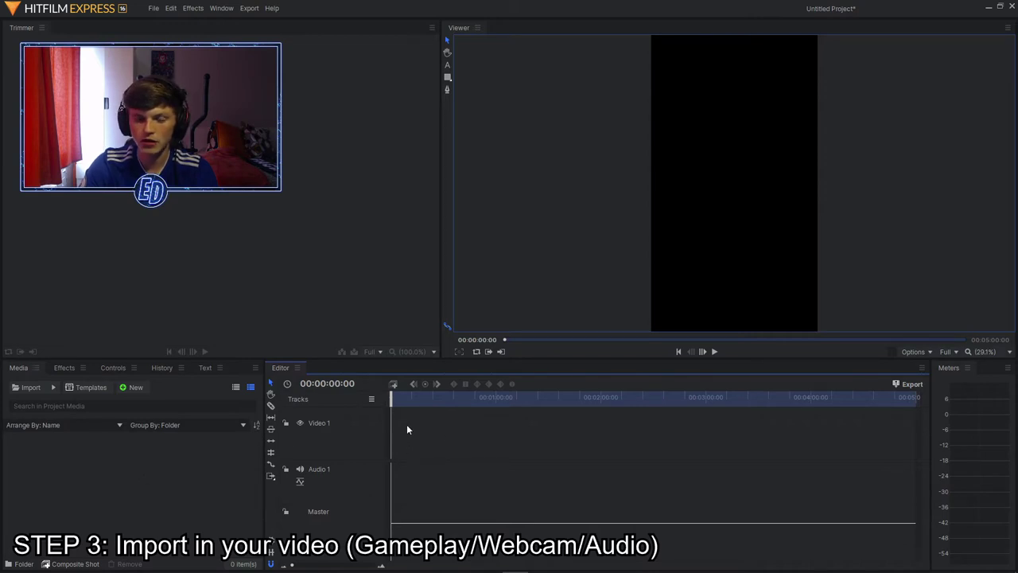
pyautogui.click(294, 250)
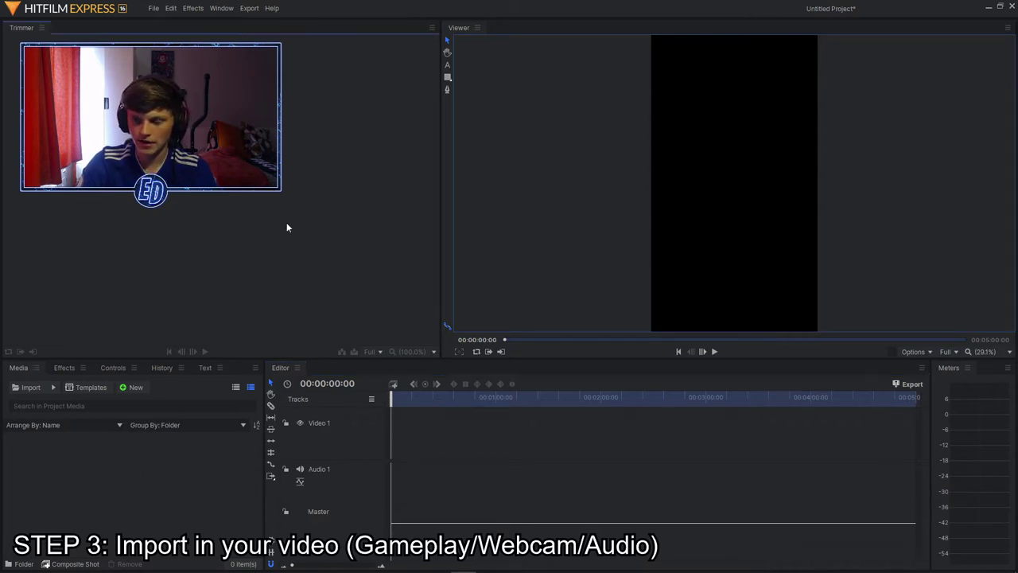
pyautogui.click(333, 566)
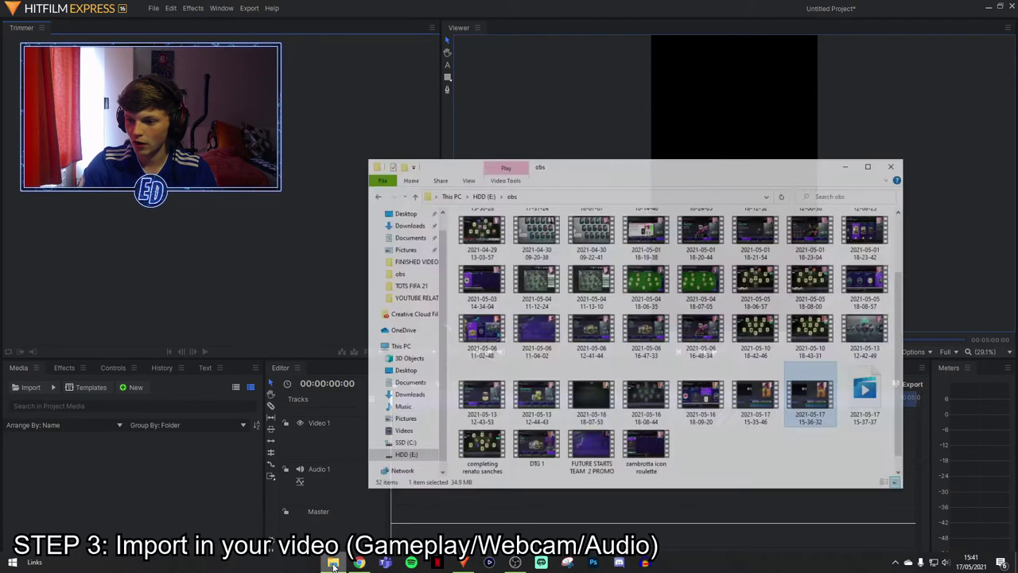
pyautogui.scroll(2, 729, 316)
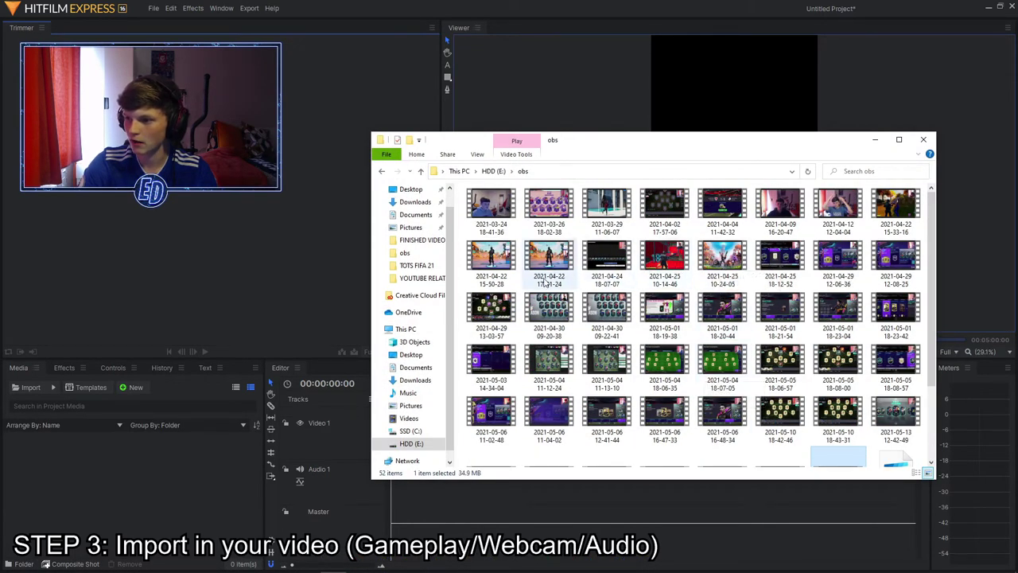
pyautogui.click(549, 266)
pyautogui.moveTo(559, 265); pyautogui.dragTo(179, 461)
pyautogui.click(875, 139)
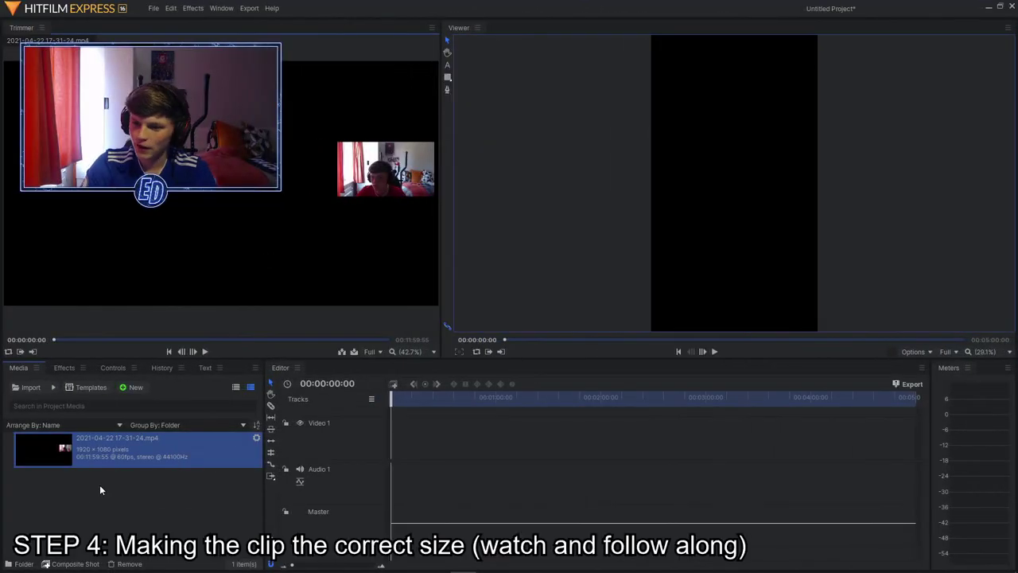
# Place the gameplay clip on Video 1, preview it, and add a second copy on Track 2 above
pyautogui.moveTo(137, 457); pyautogui.dragTo(393, 436)
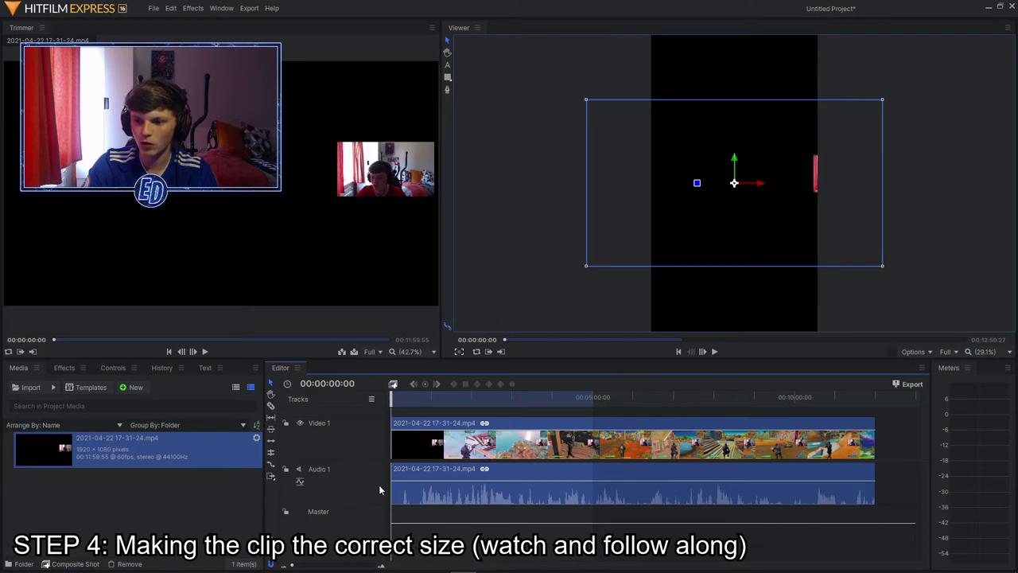
pyautogui.click(427, 522)
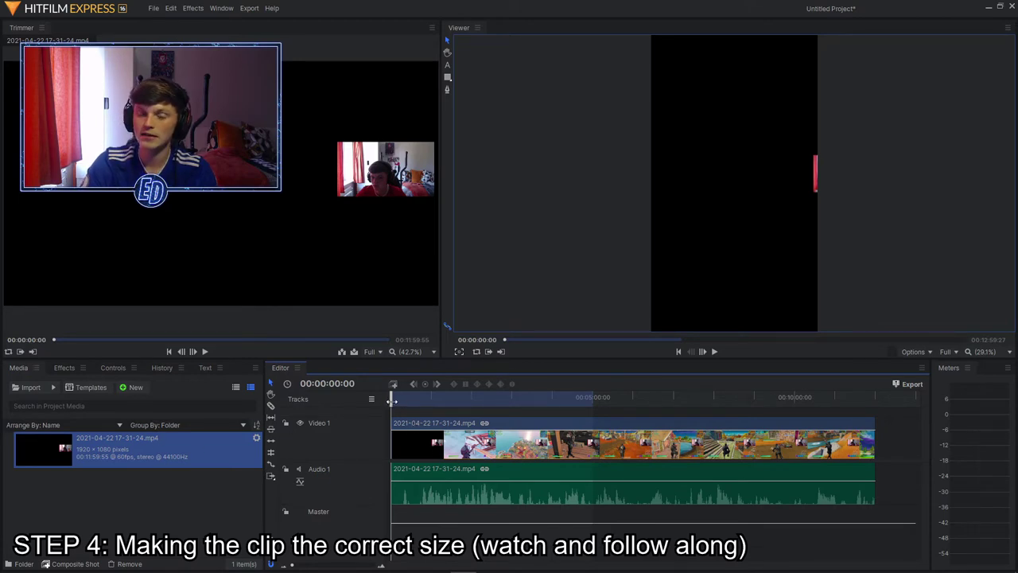
pyautogui.moveTo(392, 400); pyautogui.dragTo(428, 400)
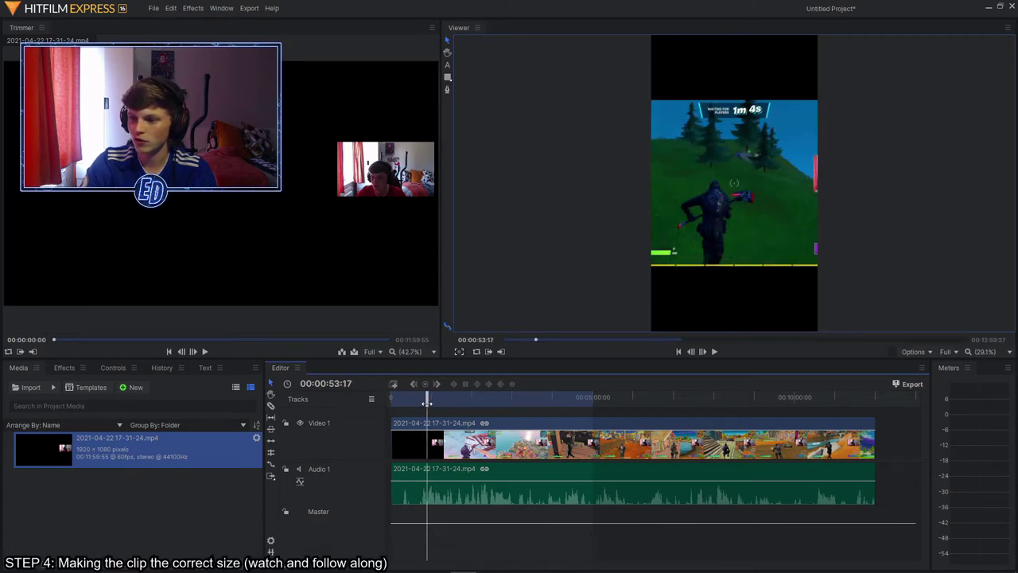
pyautogui.moveTo(475, 400); pyautogui.dragTo(516, 400)
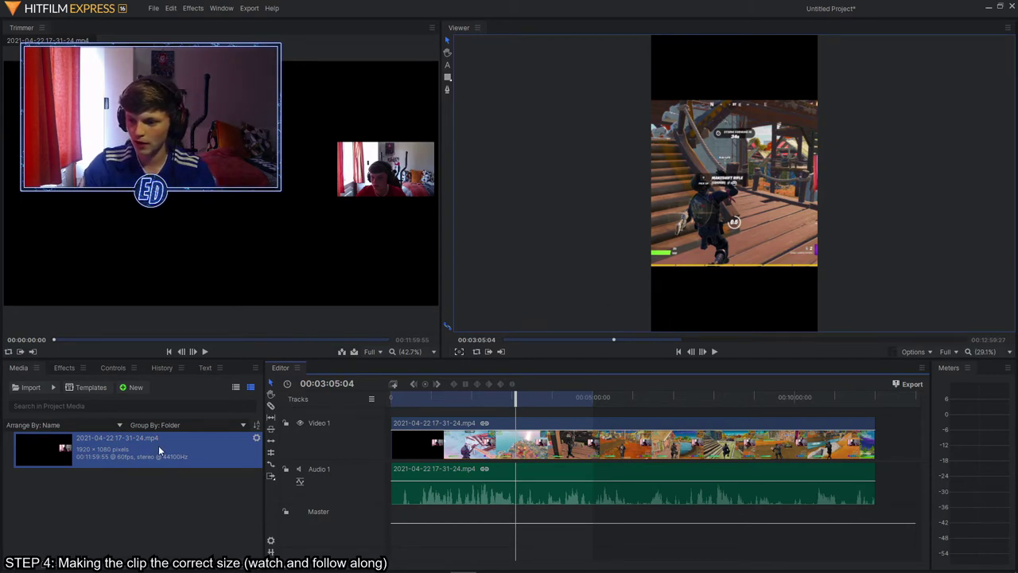
pyautogui.moveTo(158, 449); pyautogui.dragTo(388, 411)
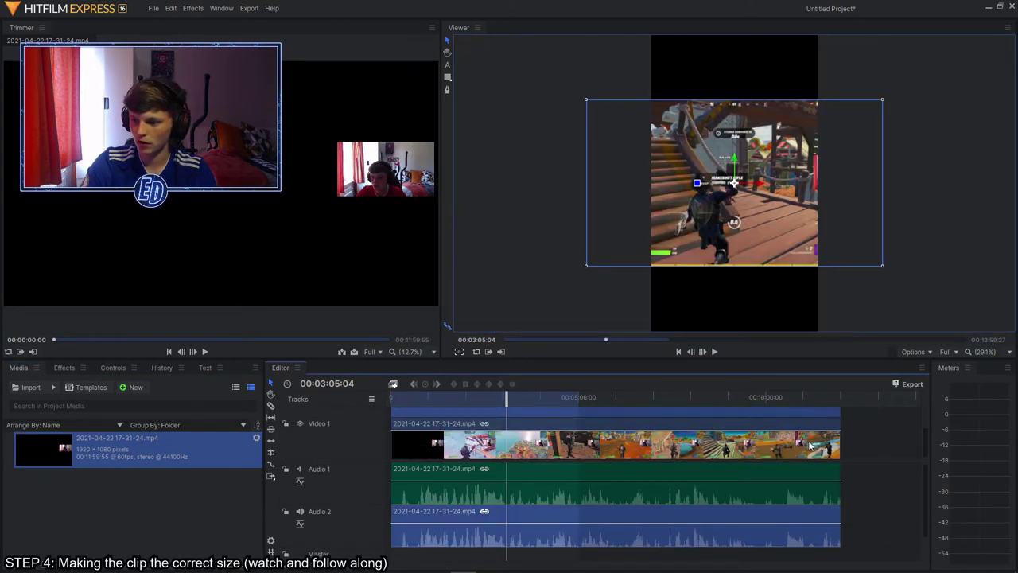
# Deselect the clips and drag the playhead back to 00:00:00:00, checking both video tracks
pyautogui.click(867, 441)
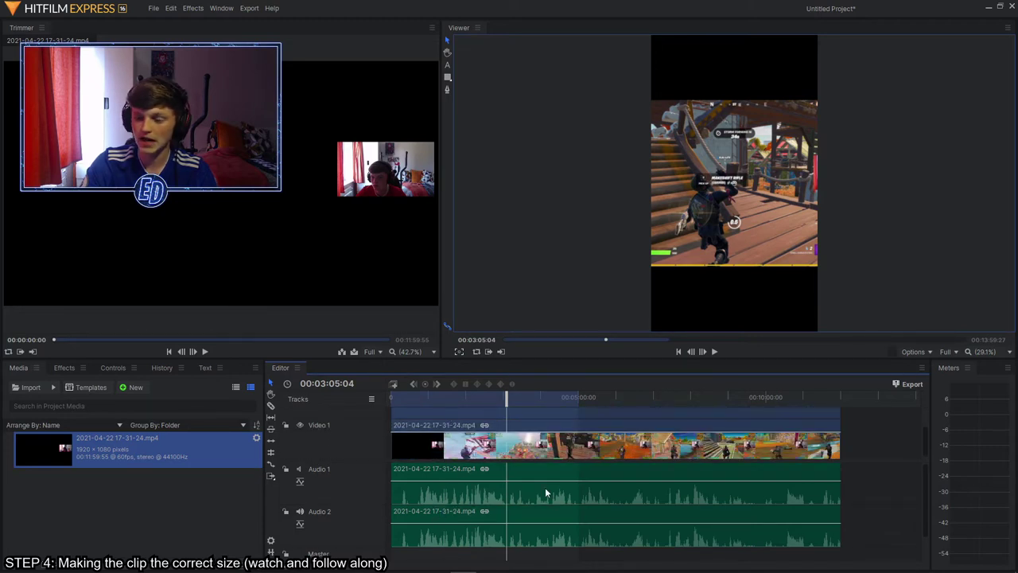
pyautogui.moveTo(508, 400); pyautogui.dragTo(373, 398)
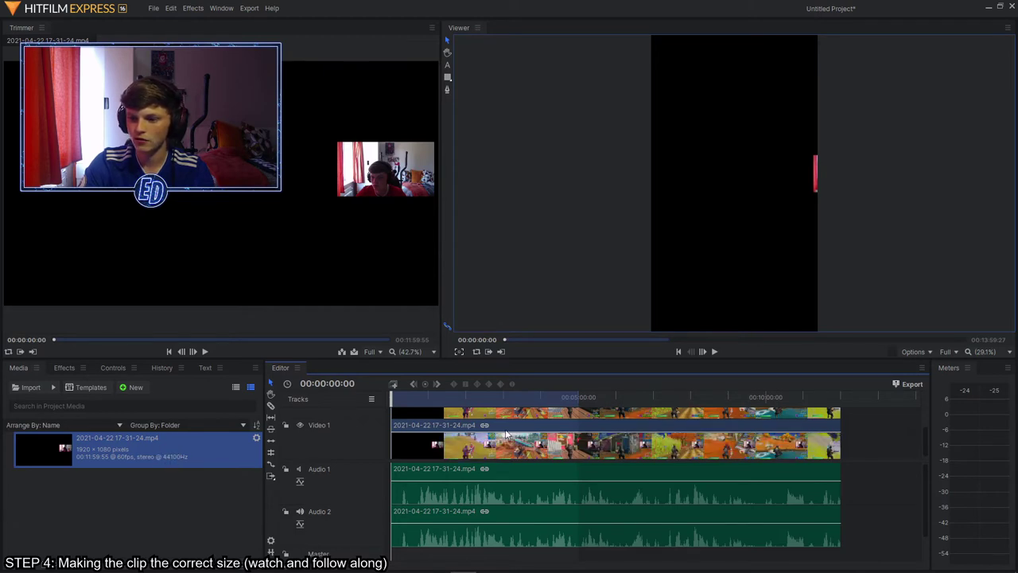
pyautogui.scroll(3, 342, 429)
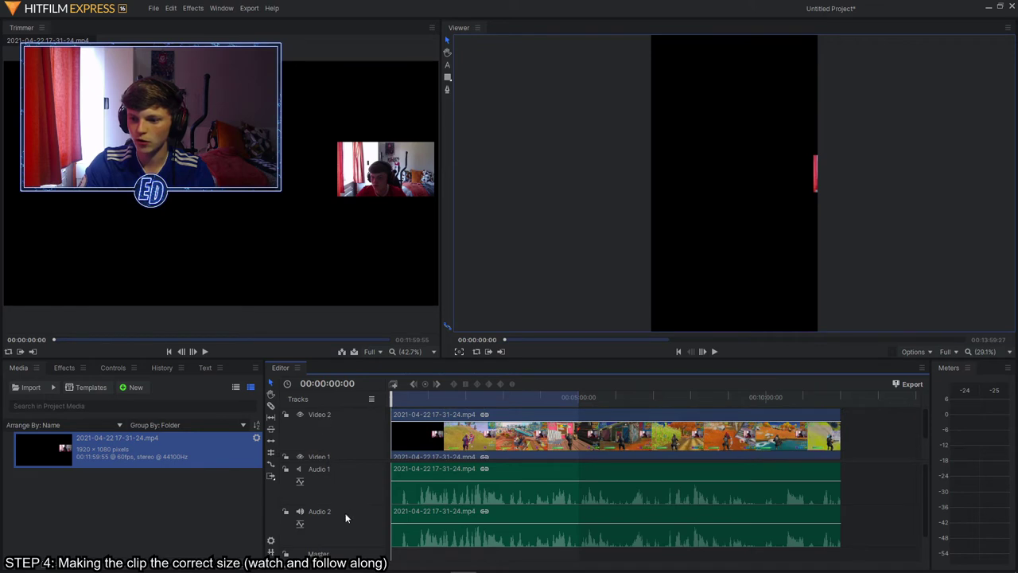
pyautogui.scroll(-3, 452, 436)
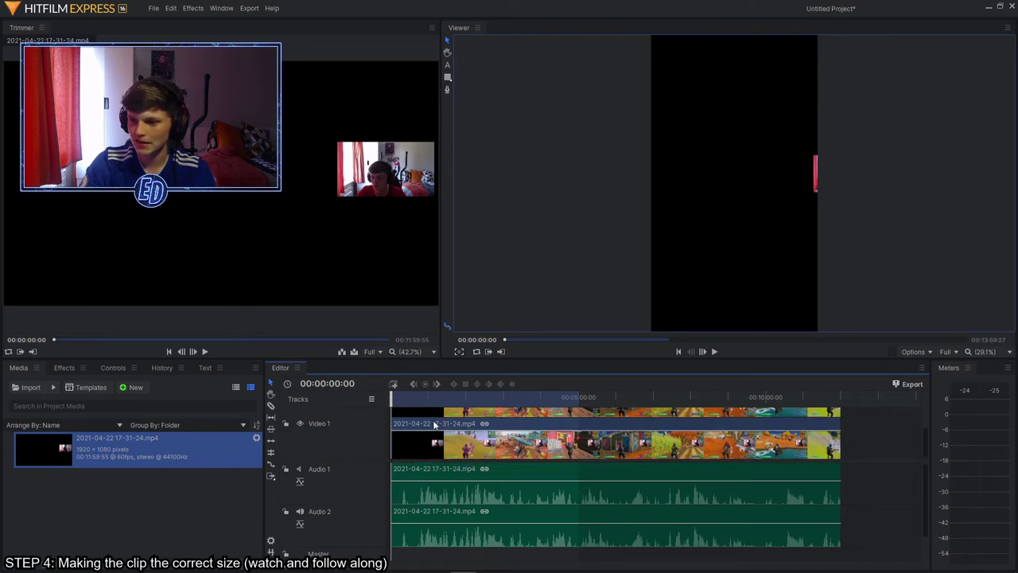